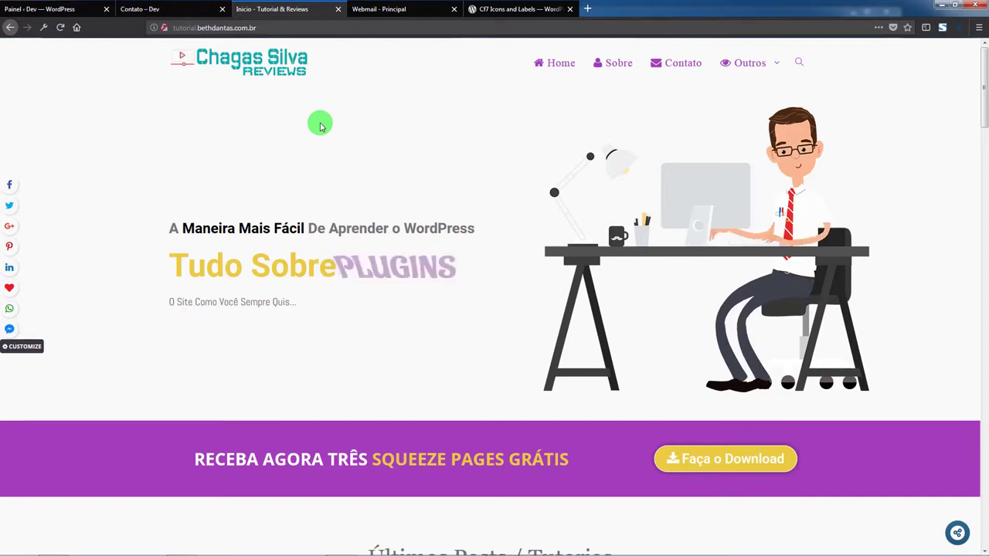
Open the list of contact forms in the WordPress dashboard of the Dev site
left_click(40, 8)
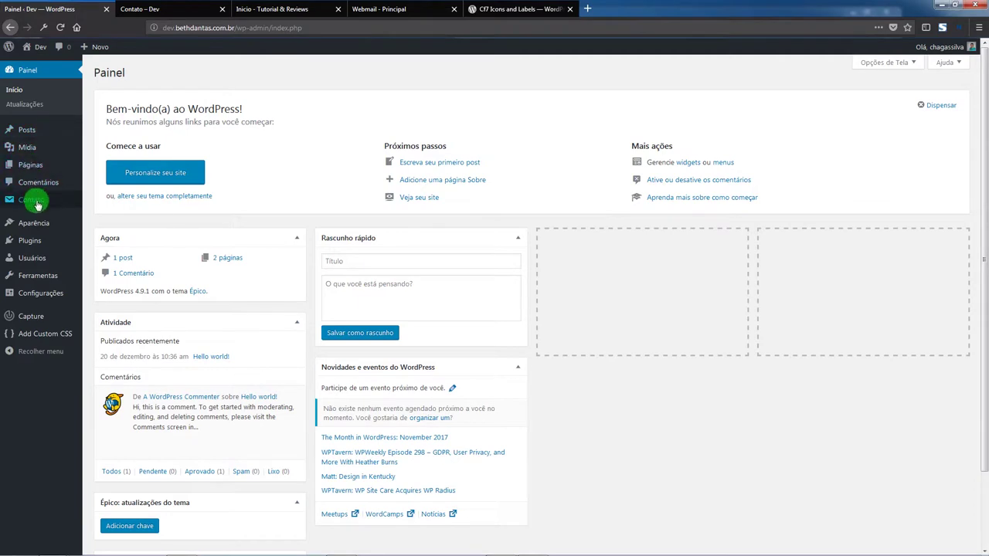
mouse_move(37, 205)
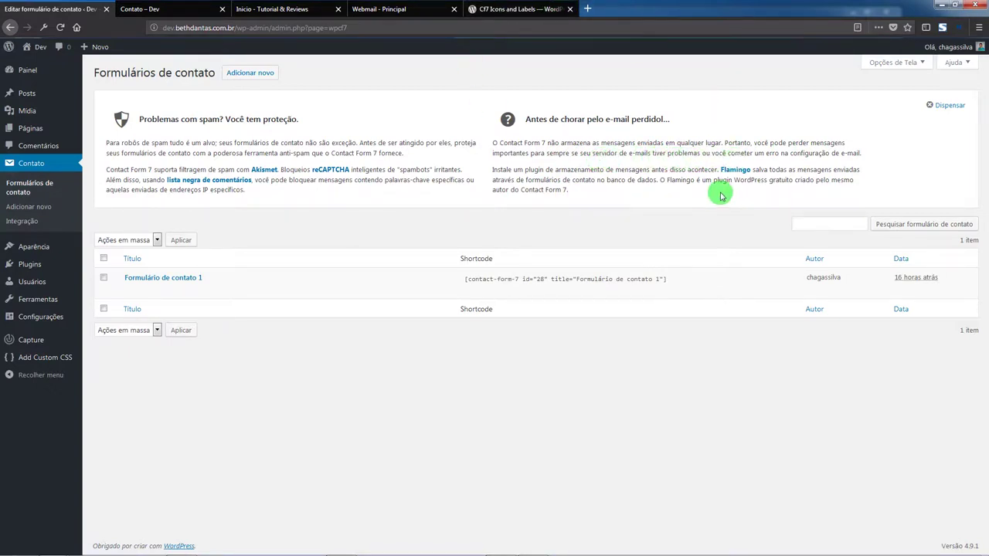
Switch to the Roundcube webmail, return to the inbox list and delete all of its messages
left_click(394, 10)
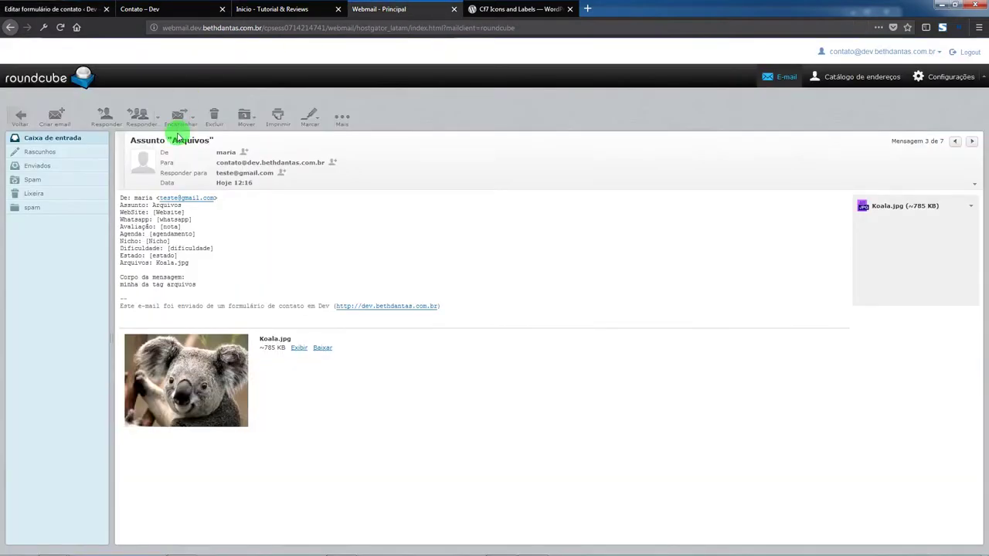
left_click(22, 117)
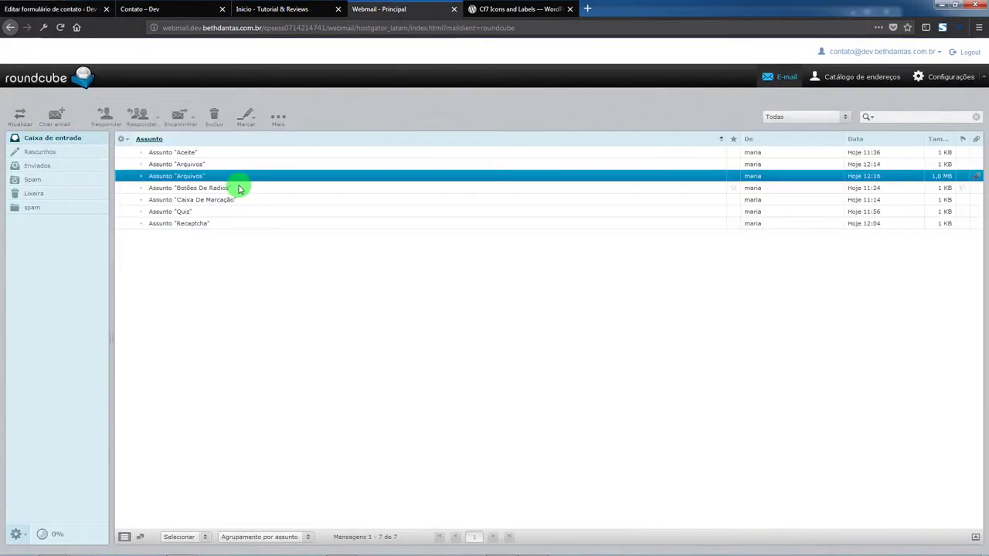
left_click(219, 125)
left_click(219, 125)
left_click(220, 125)
left_click(219, 125)
left_click(219, 126)
left_click(220, 125)
left_click(219, 125)
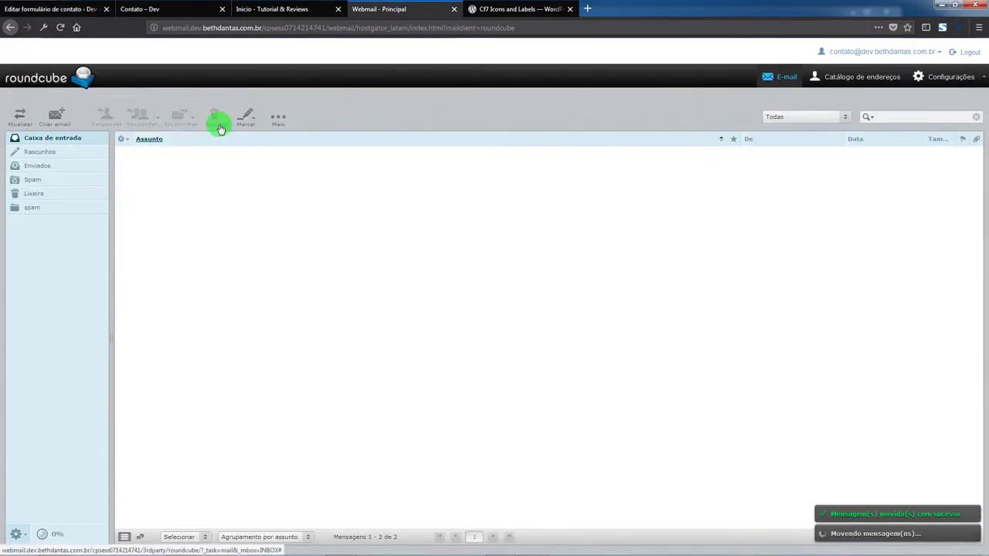
Back in the WordPress dashboard, search the plugin directory for flamingo, then install and activate the Flamingo plugin
left_click(91, 8)
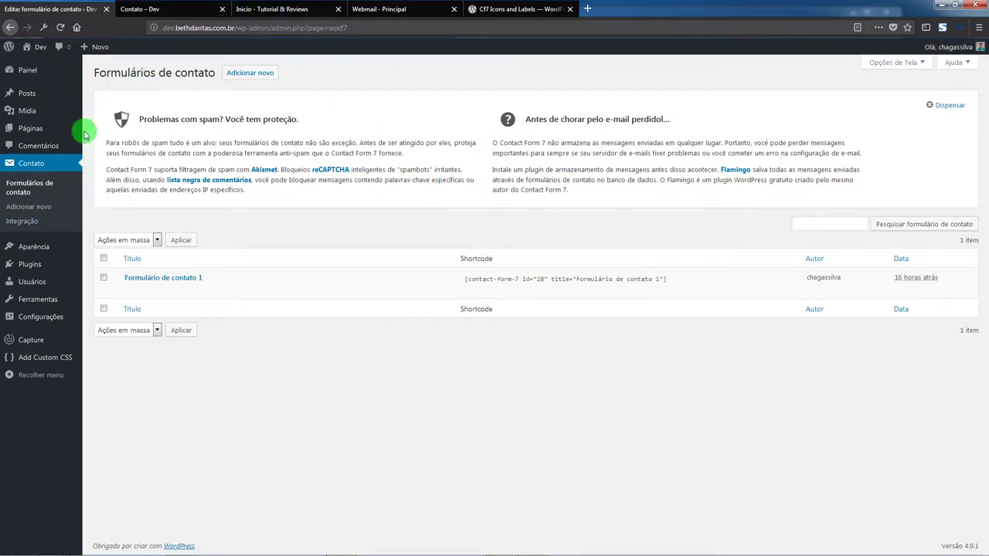
mouse_move(31, 264)
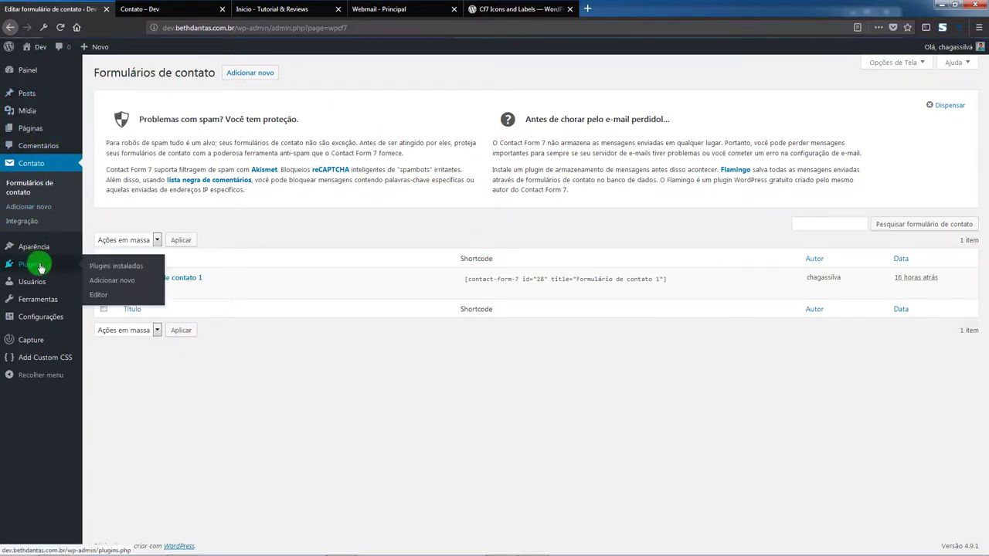
left_click(108, 283)
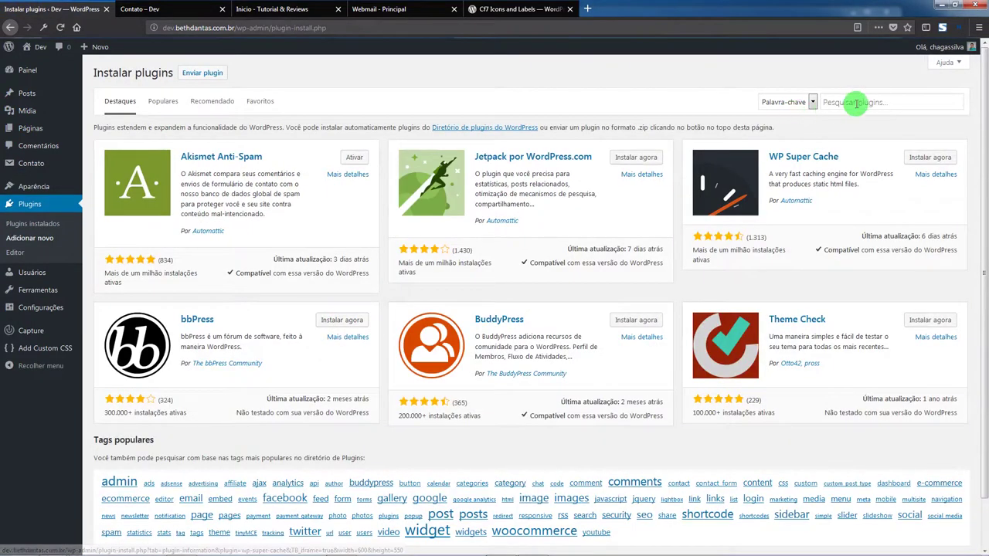
left_click(851, 101)
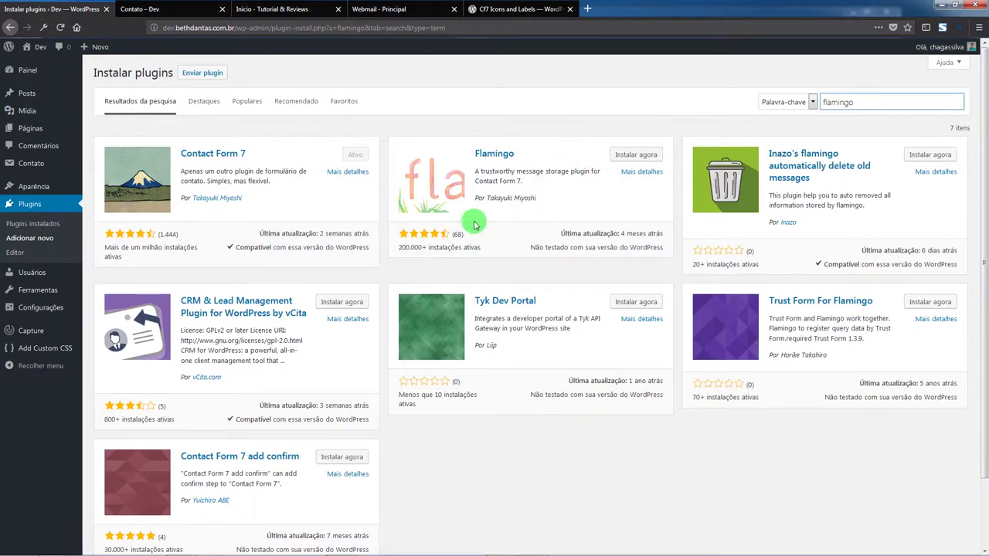
left_click(631, 156)
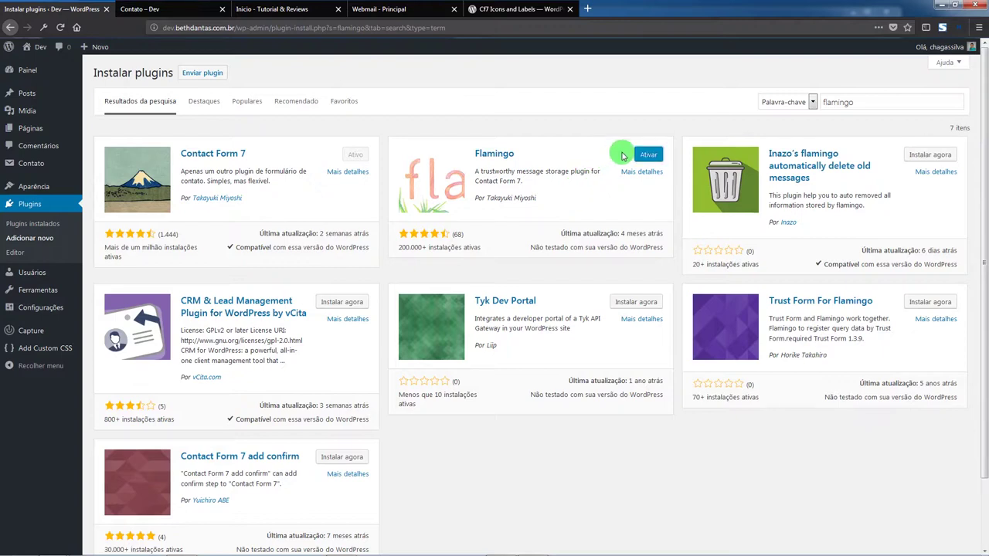
left_click(643, 156)
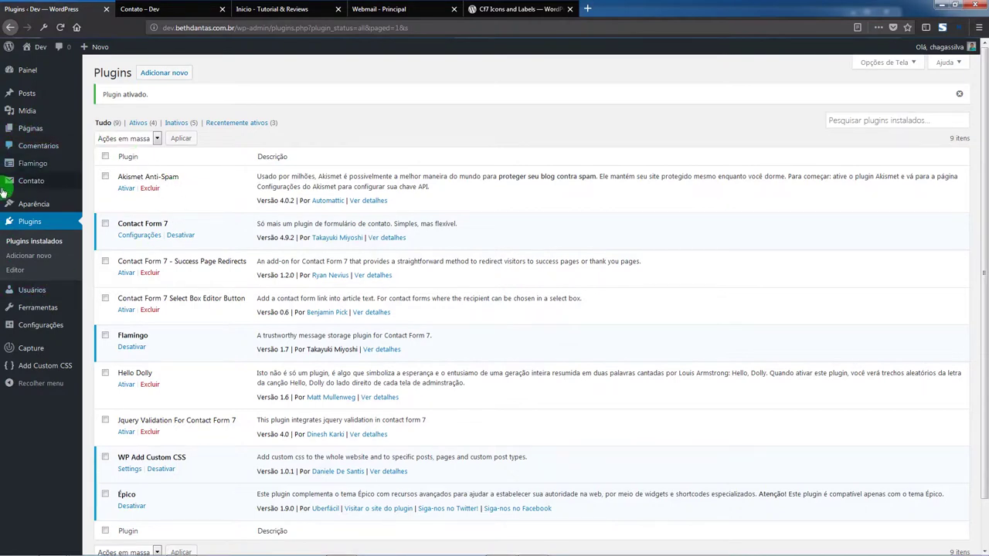
In the Flamingo Address Book, delete the two contacts whose history includes form1, keeping the WordPress commenter
mouse_move(37, 166)
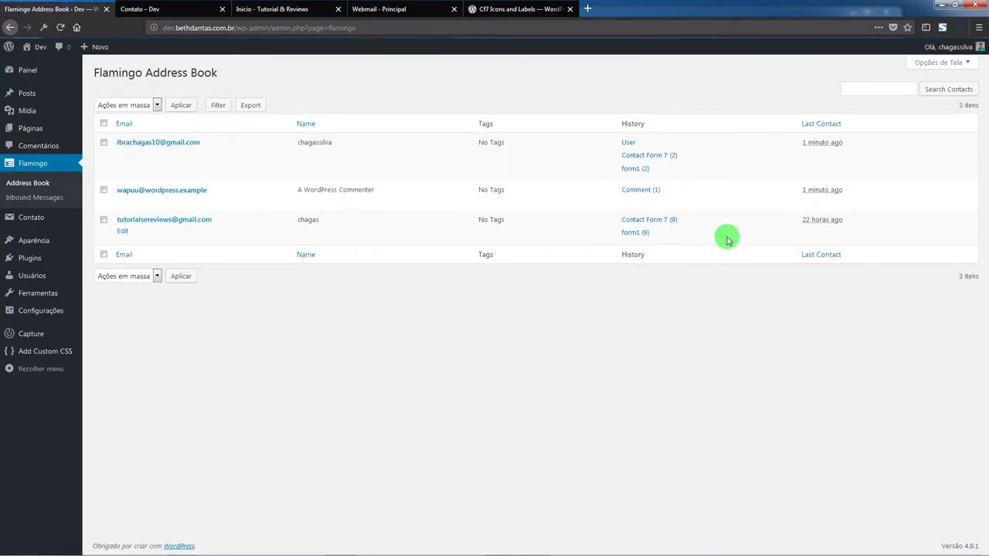
left_click(348, 254)
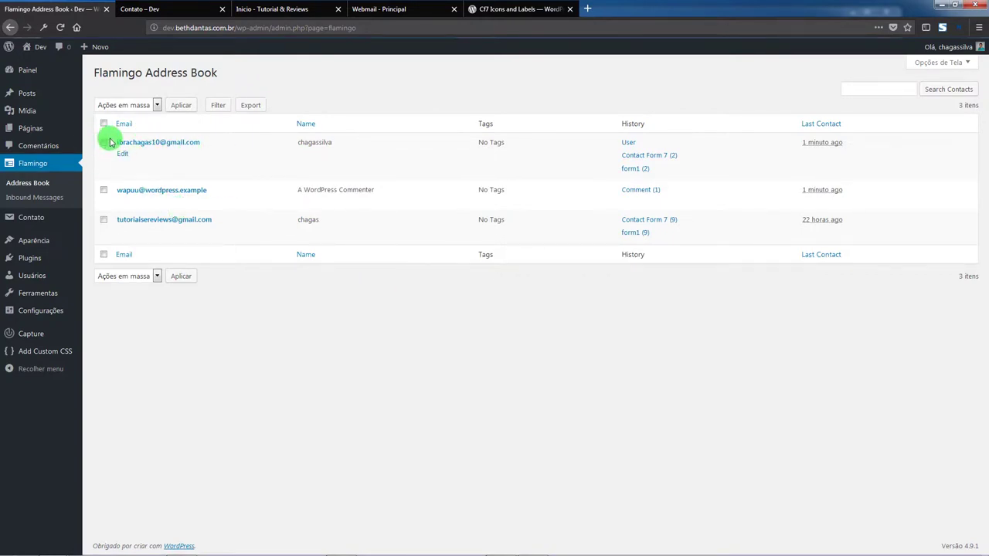
left_click(37, 197)
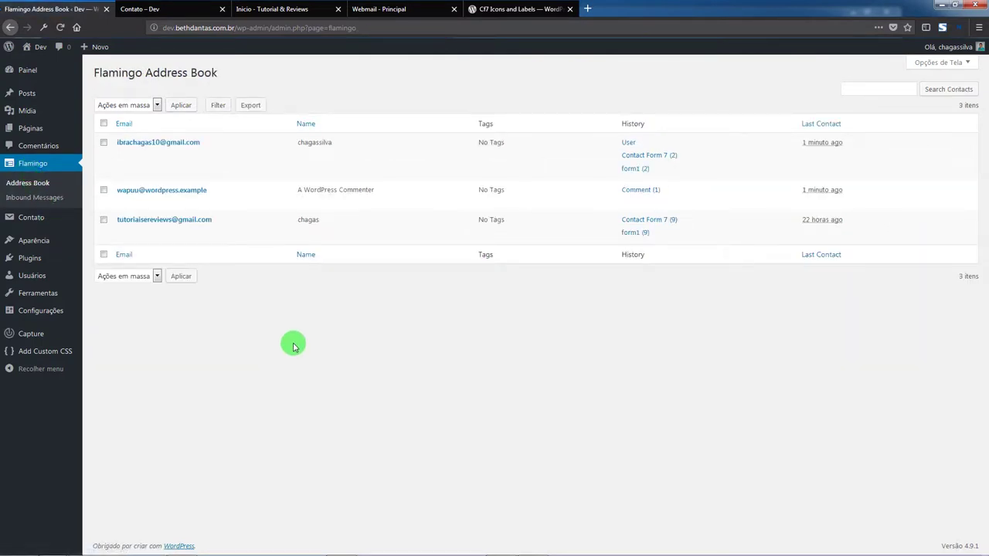
left_click(104, 223)
left_click(103, 142)
left_click(125, 105)
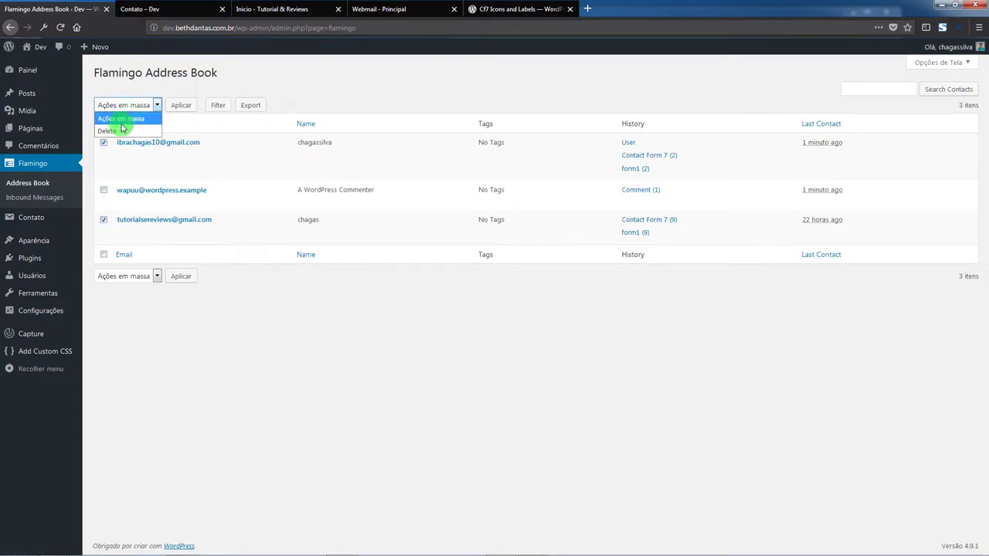
left_click(122, 129)
left_click(176, 105)
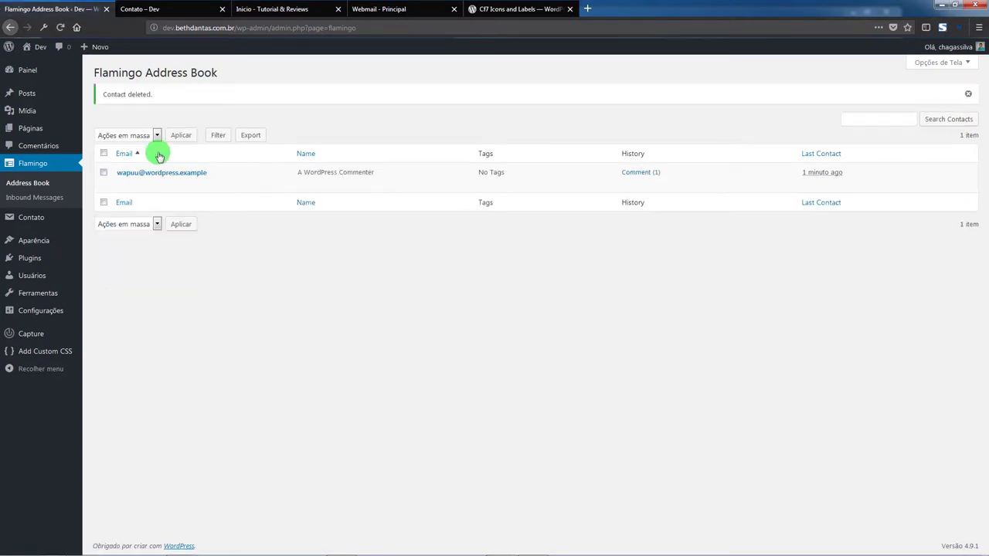
Move all of Flamingo's inbound messages to the trash
left_click(37, 199)
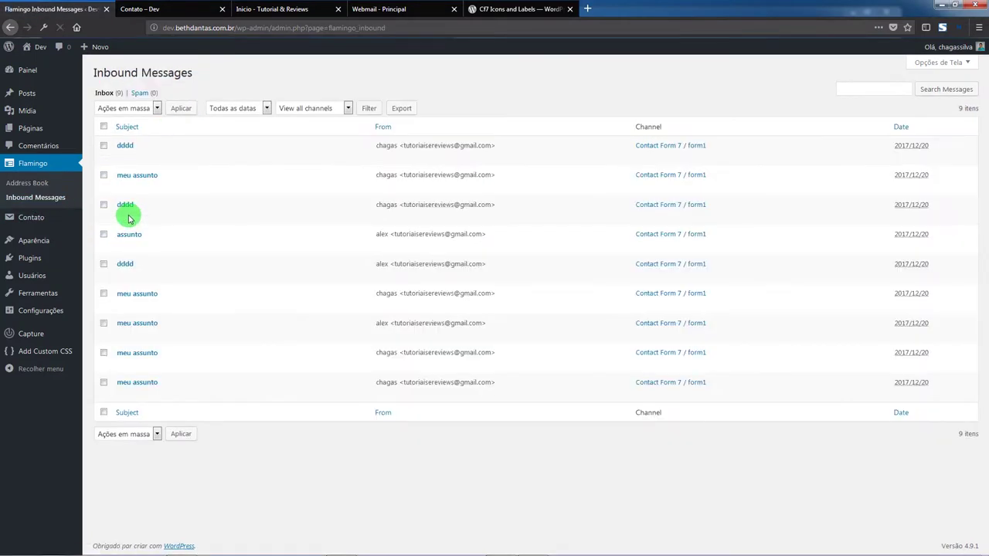
left_click(104, 126)
left_click(123, 108)
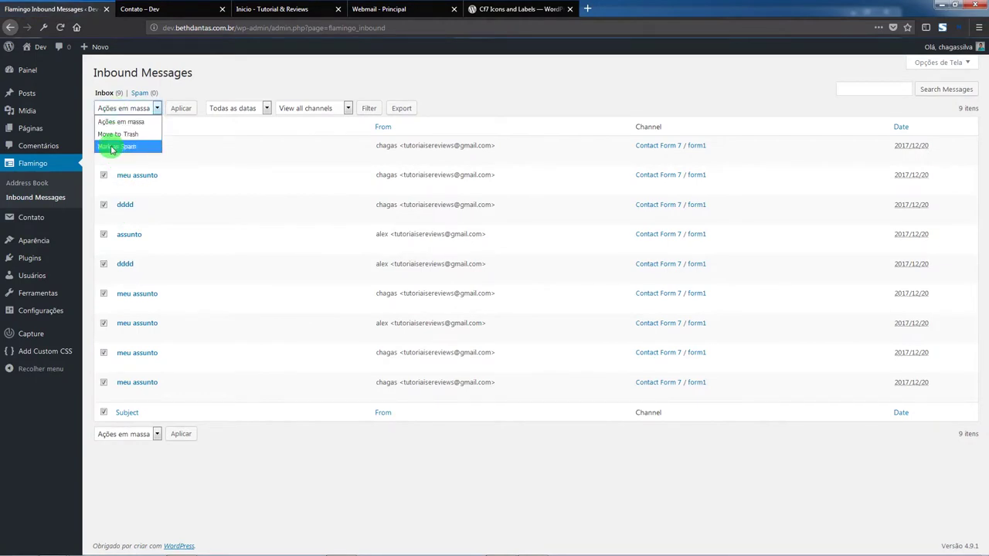
left_click(140, 135)
left_click(181, 108)
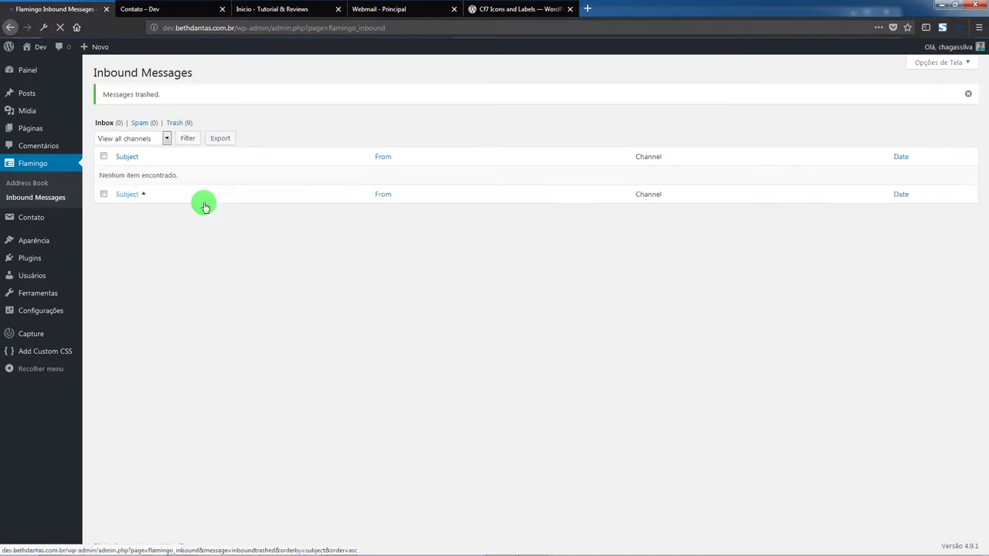
Reload the site's Contato page and fill in the sender's name and e-mail in the contact form
mouse_move(35, 138)
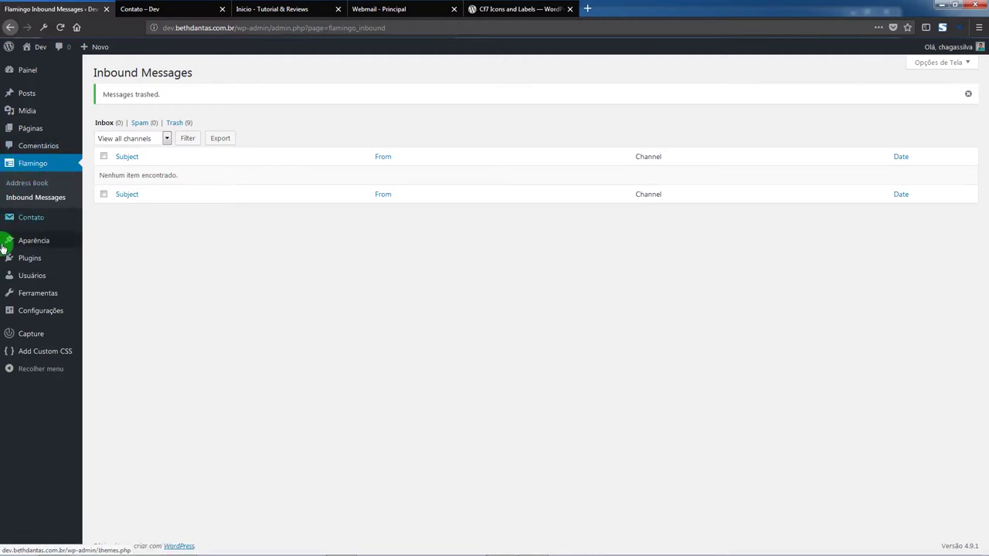
mouse_move(36, 223)
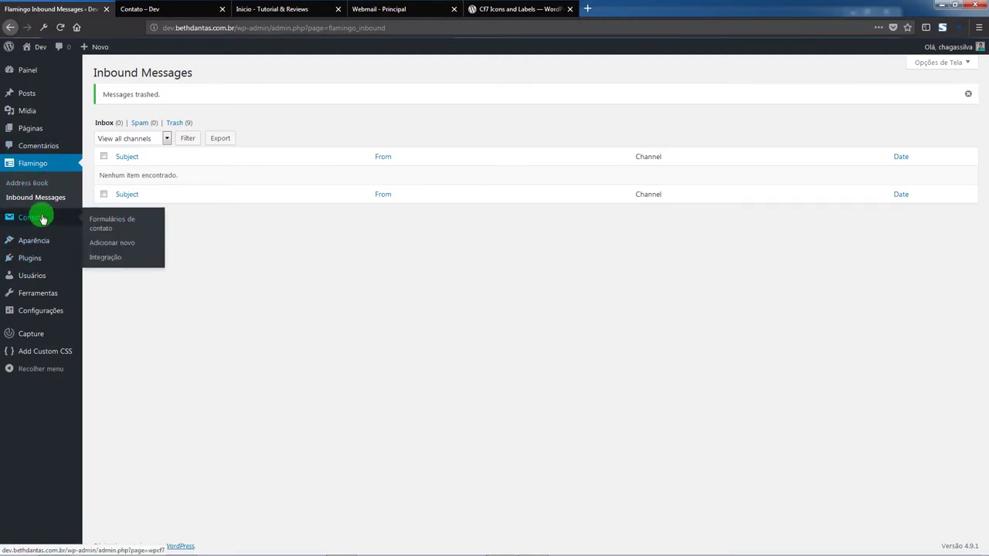
left_click(158, 12)
left_click(60, 28)
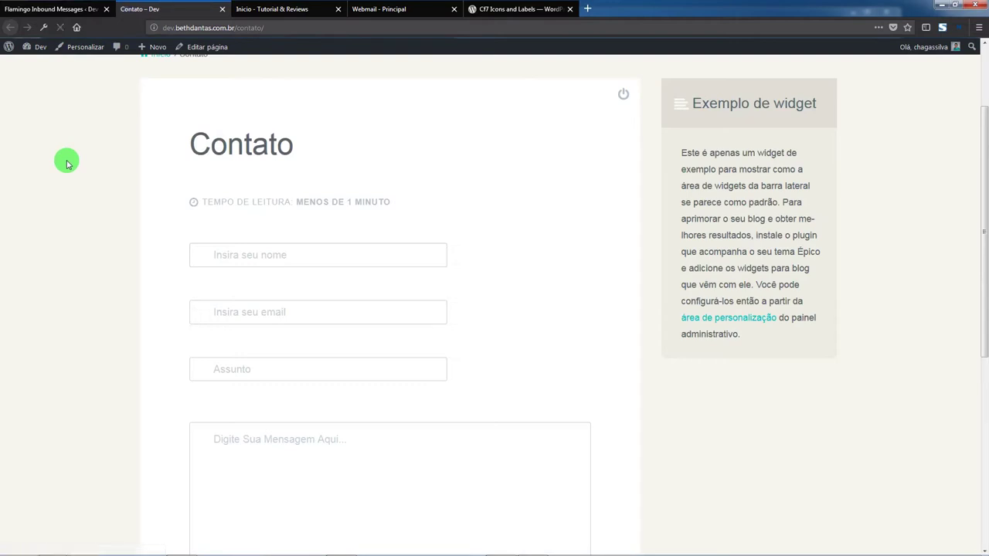
scroll(67, 164, "down", 3)
scroll(67, 164, "up", 2)
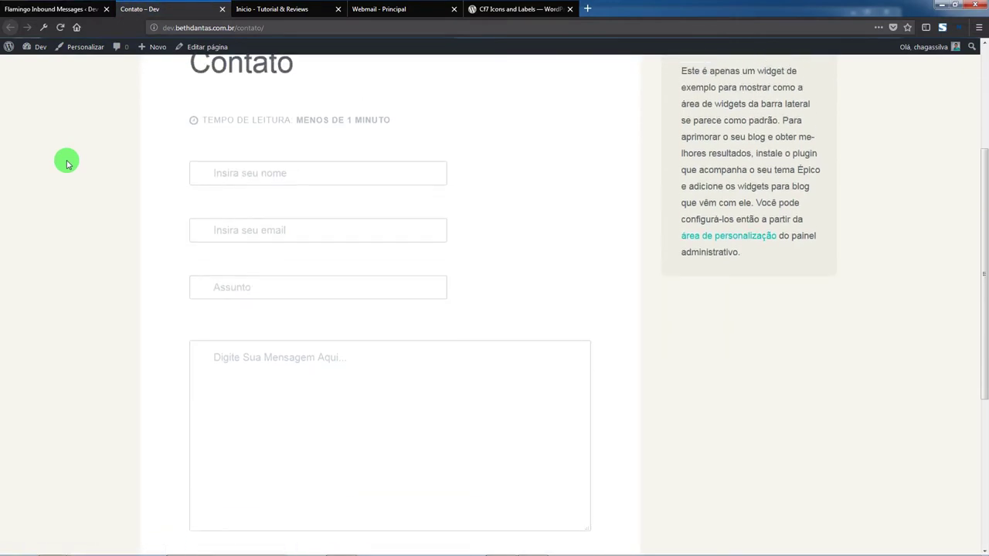
left_click(280, 203)
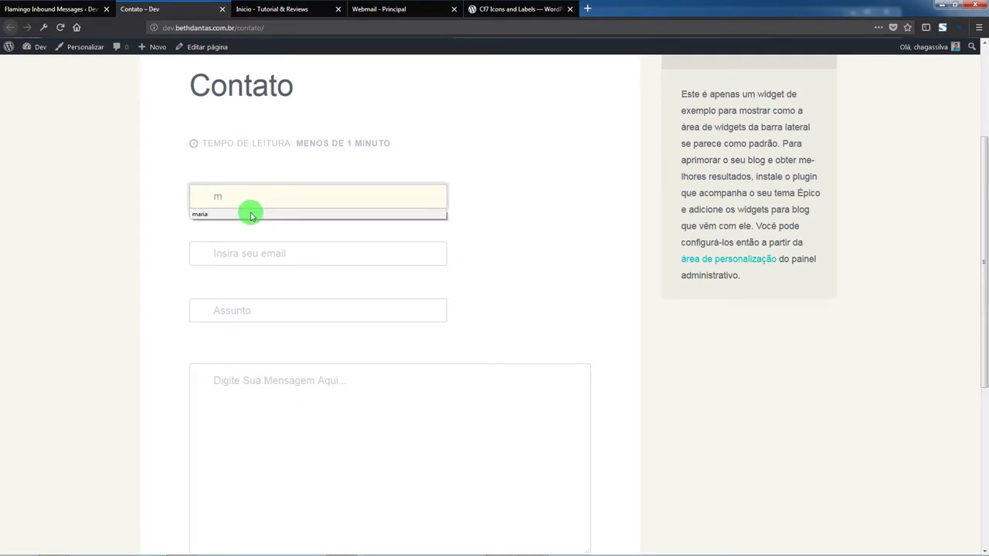
left_click(250, 214)
left_click(255, 257)
left_click(195, 279)
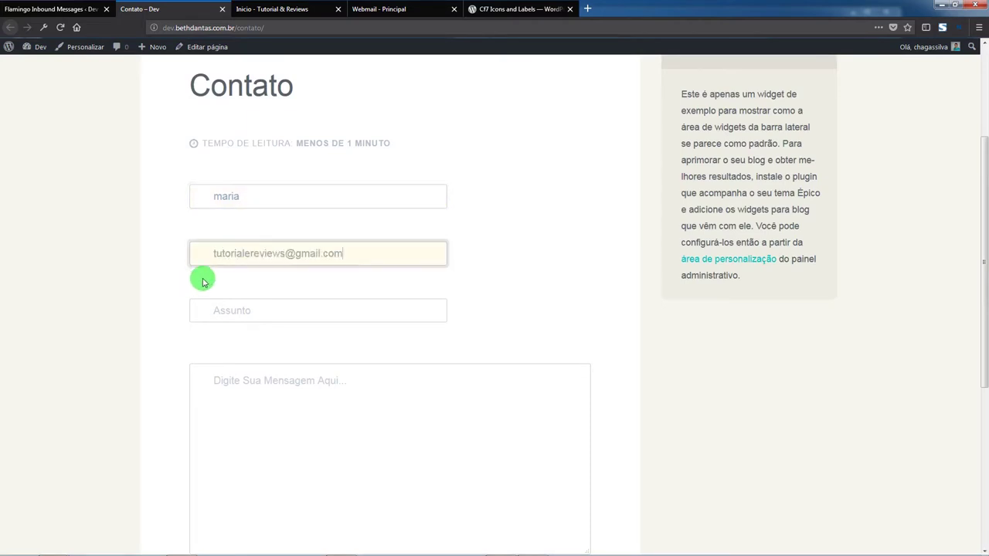
Enter "flamingo" as the form's subject and "Esse é email do plugin flamingo" as the message
left_click(244, 315)
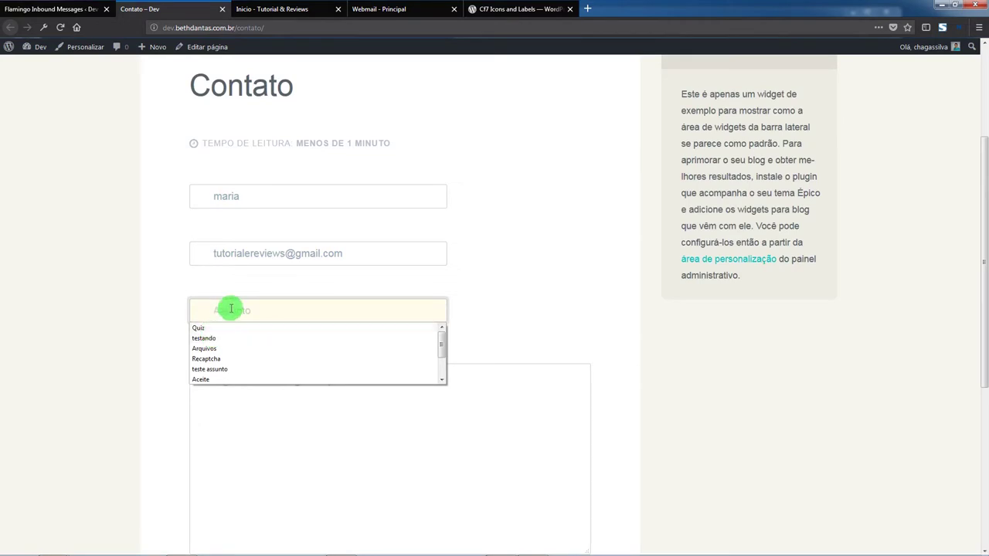
left_click(231, 309)
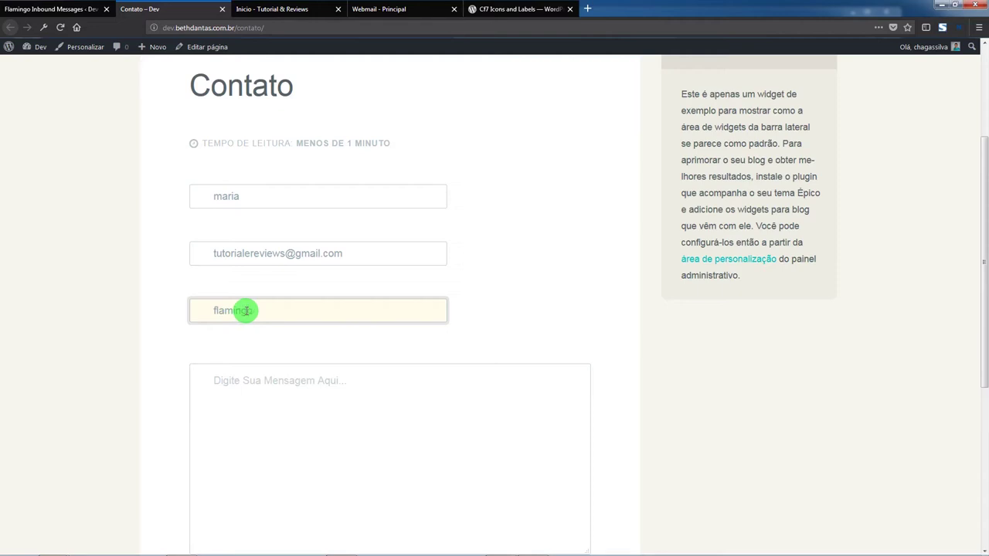
left_click(255, 397)
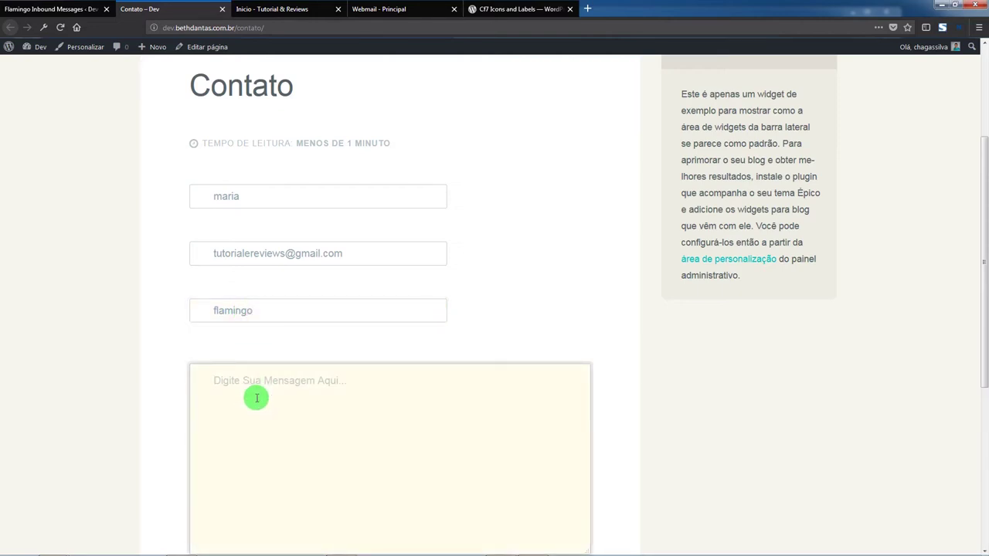
type("e")
key("BackSpace")
type("Esse é email do plugin flamingo")
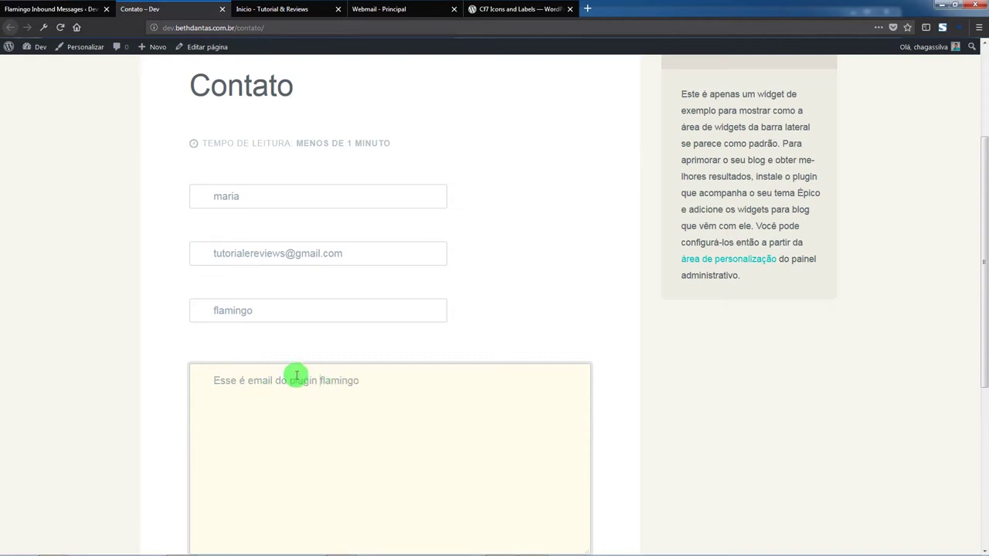
Complete the reCAPTCHA check and send the contact form message
scroll(296, 375, "down", 3)
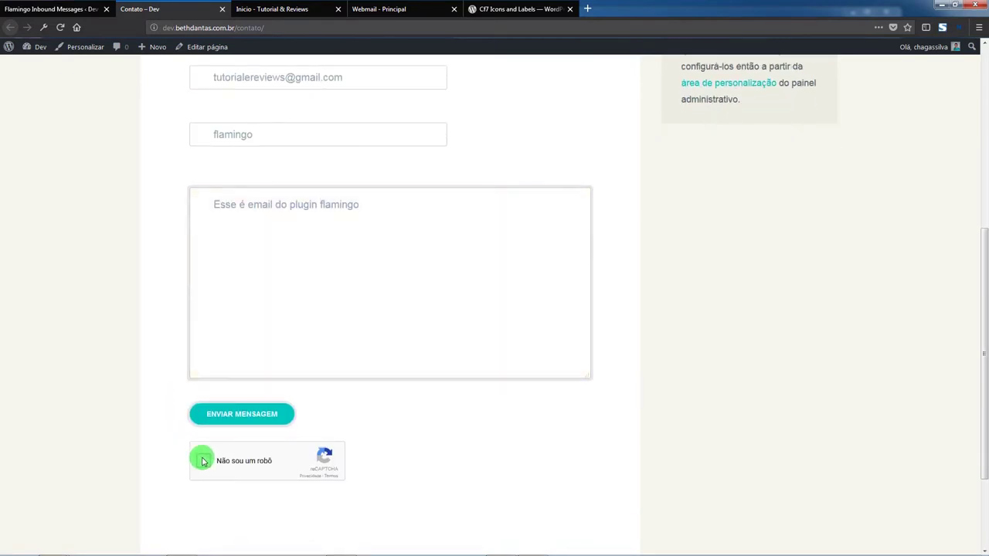
left_click(204, 461)
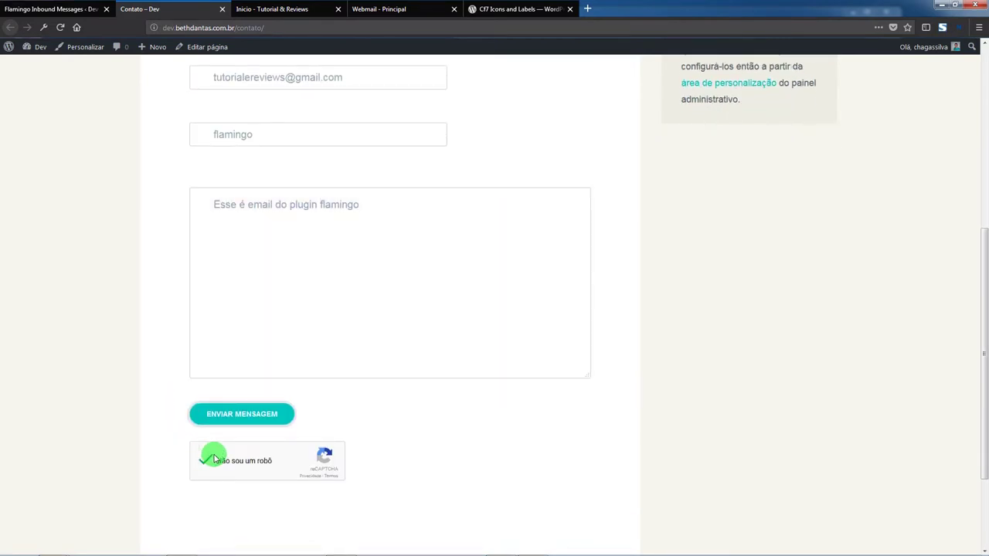
left_click(224, 413)
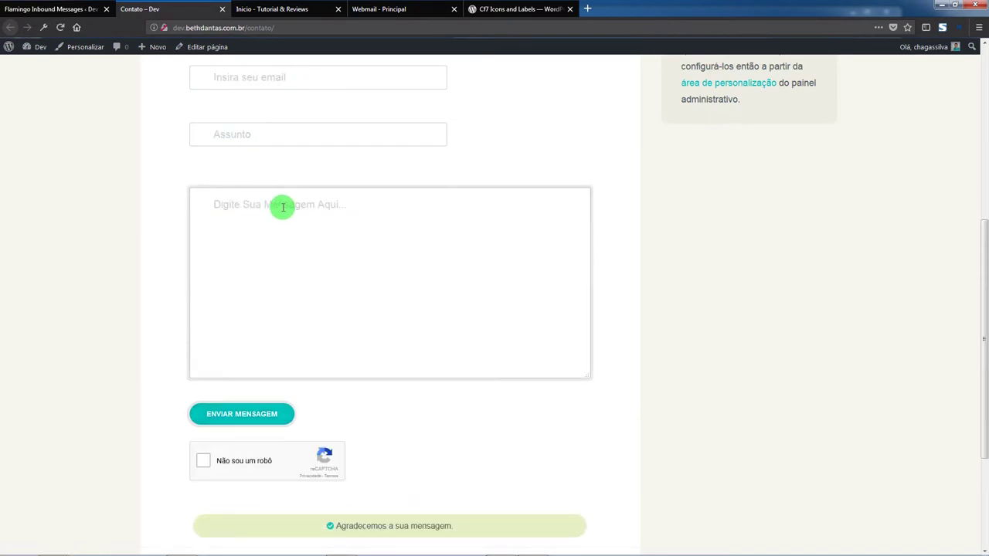
Switch to the Roundcube webmail, refresh the inbox and open the message with the subject "flamingo"
left_click(378, 9)
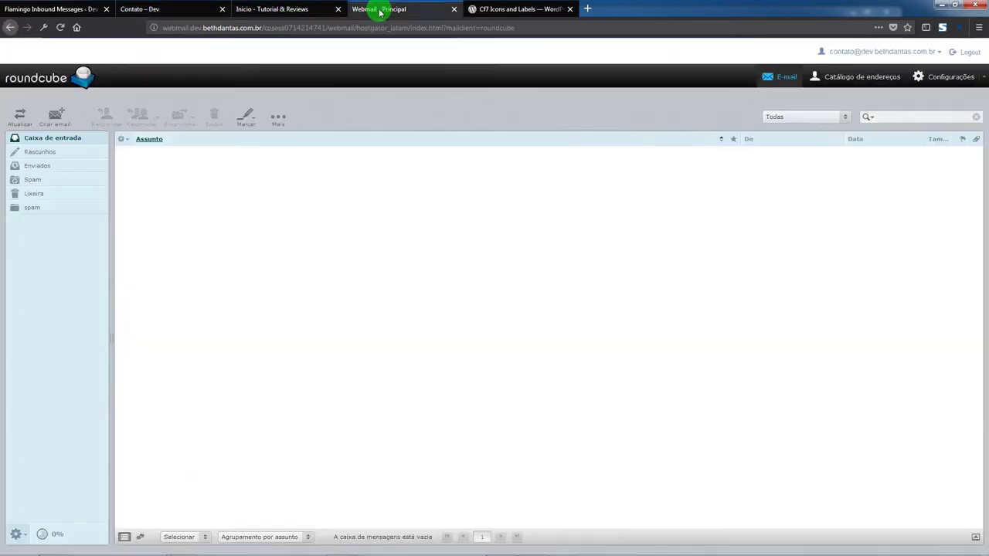
left_click(21, 117)
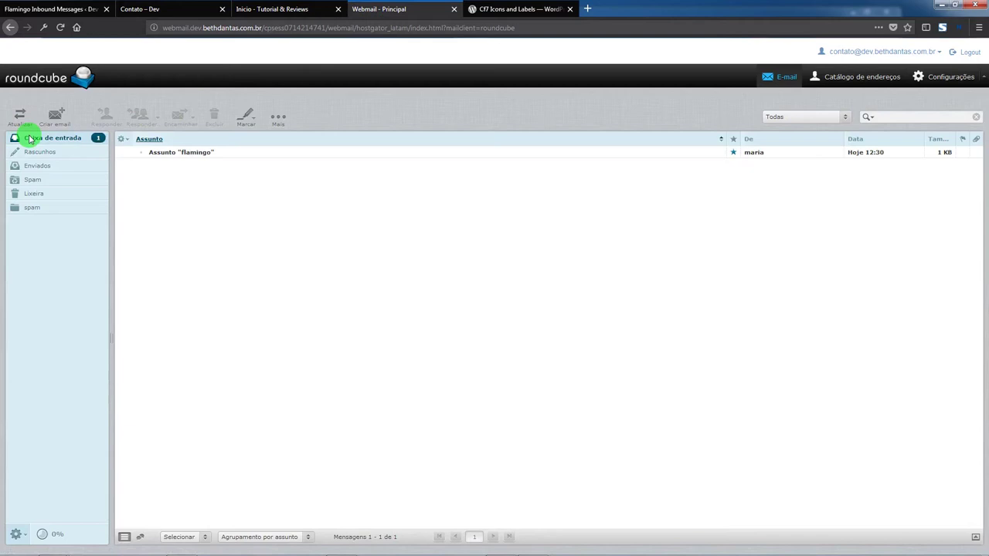
double_click(184, 152)
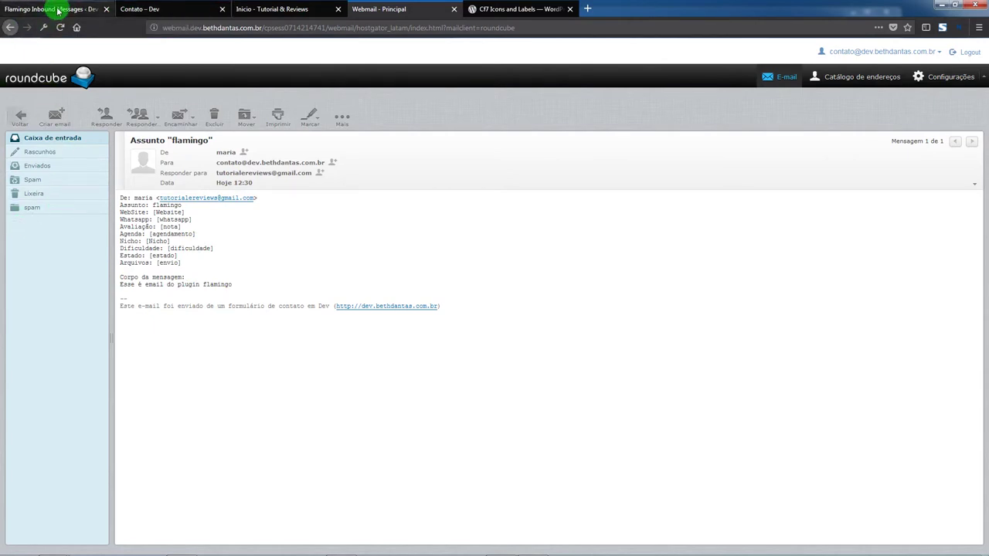
Switch back to the WordPress admin and check the form sender's contact entry in the Flamingo Address Book
left_click(31, 9)
left_click(44, 162)
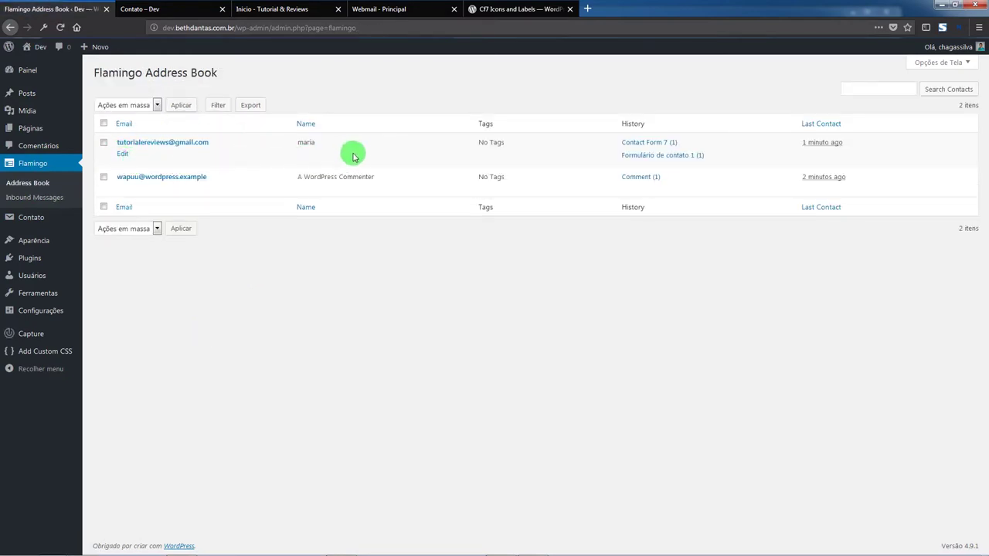
left_click_drag(281, 139, 353, 150)
left_click(516, 143)
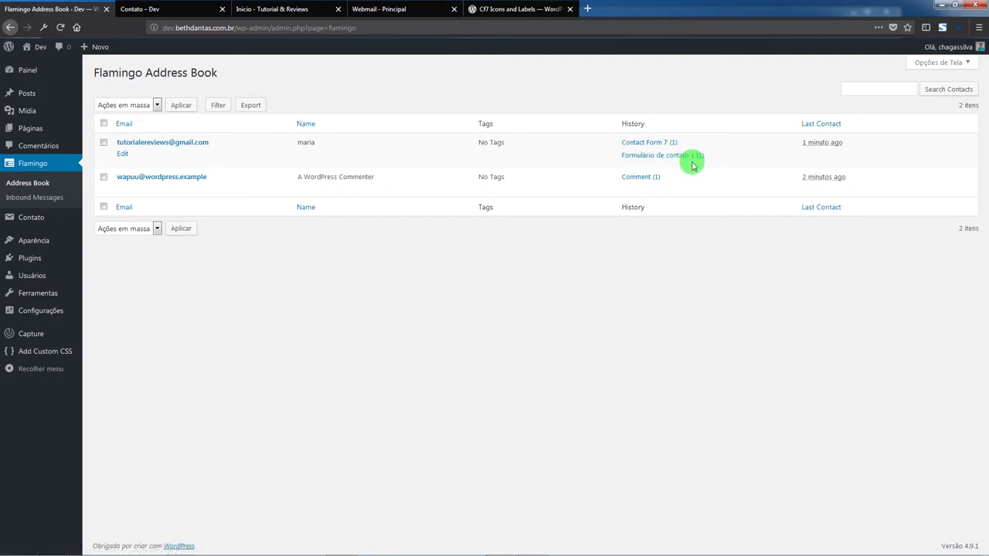
Show Flamingo's Inbound Messages and check the sender and channel of the "flamingo" message
left_click(24, 201)
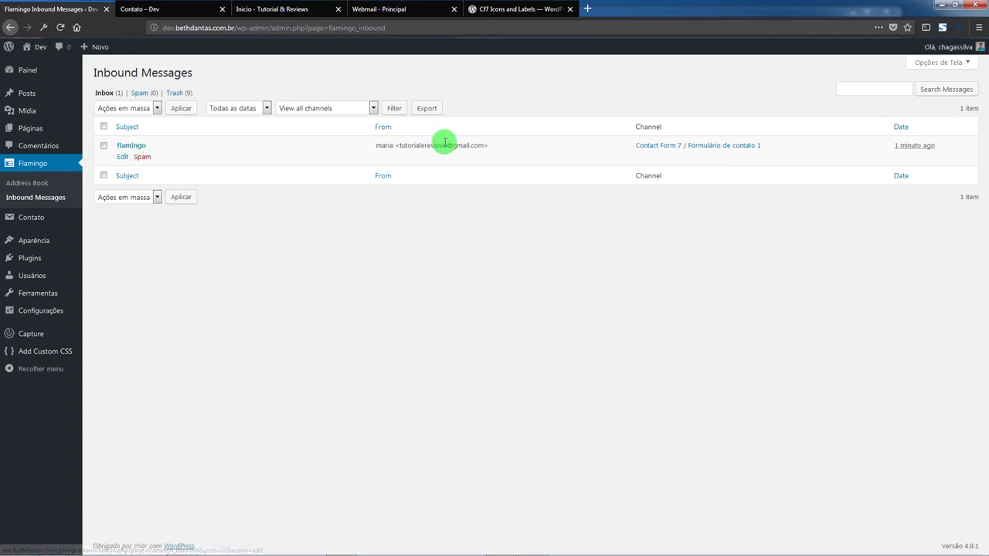
left_click_drag(369, 151, 490, 140)
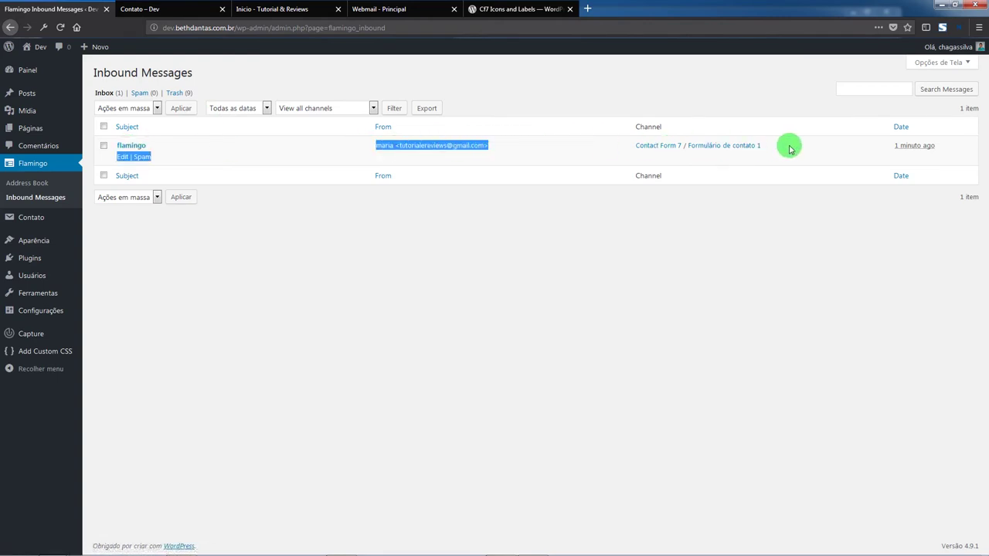
left_click(318, 149)
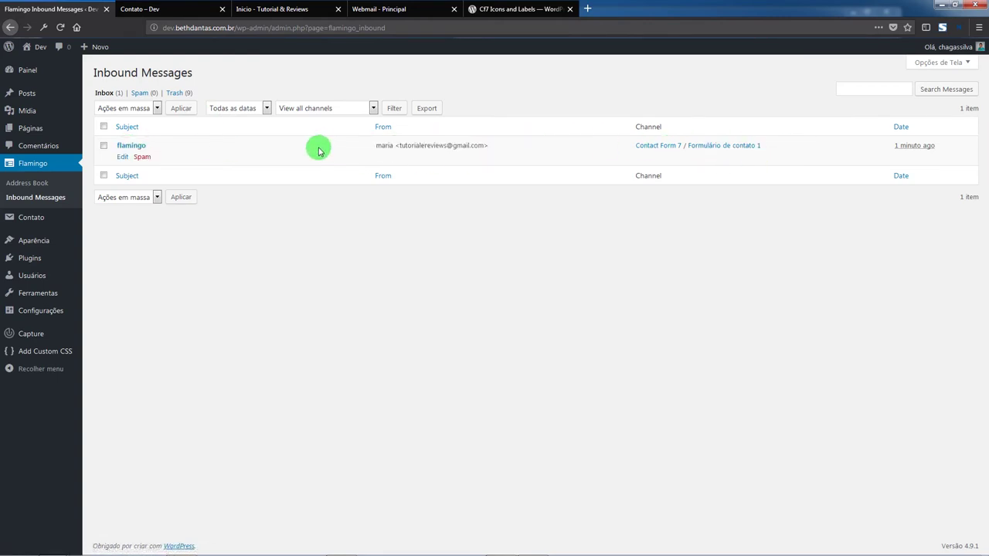
Open the inbound message with the subject "flamingo" and examine its stored fields, especially the message text
left_click(122, 152)
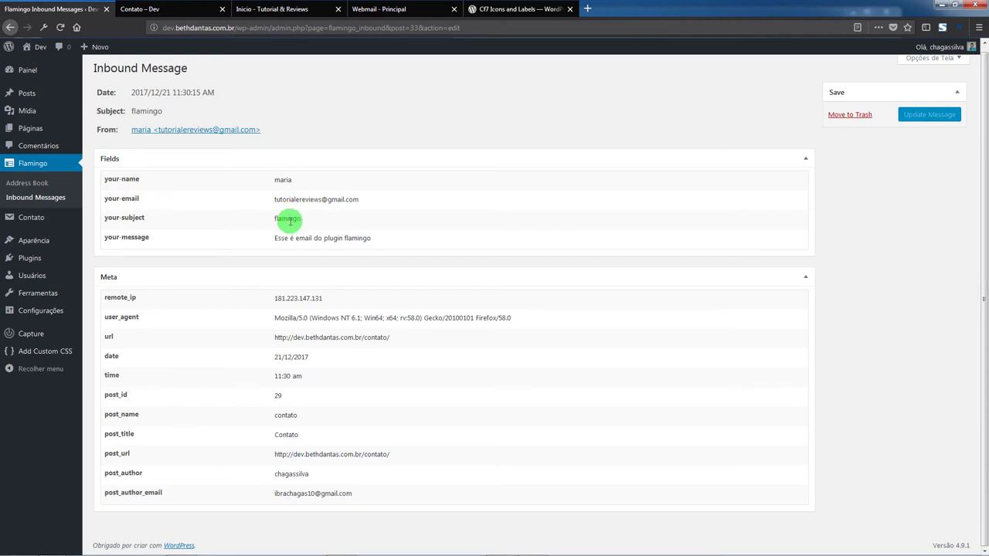
left_click_drag(275, 238, 376, 238)
left_click(413, 233)
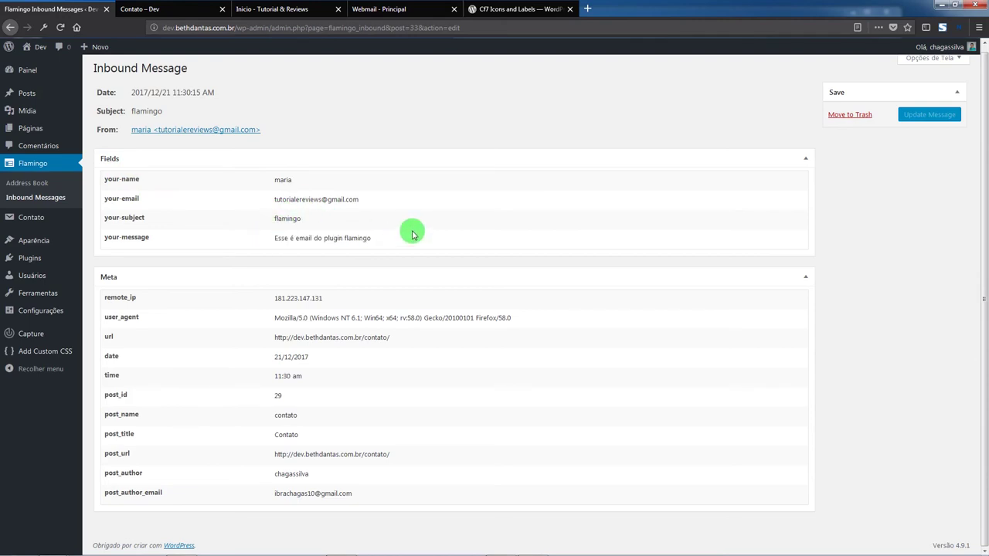